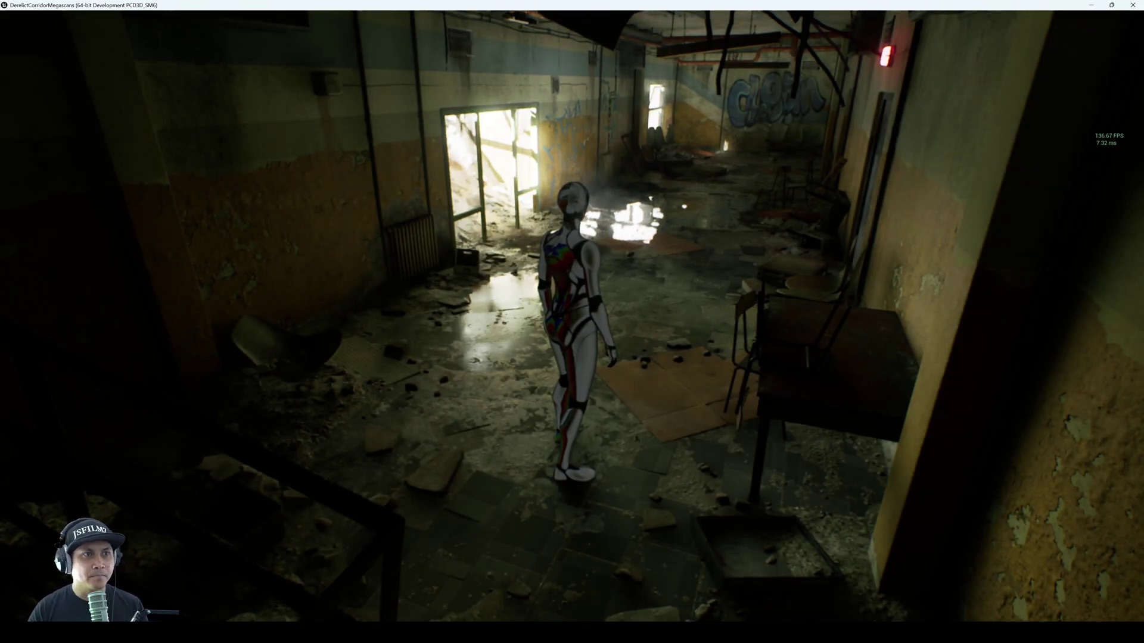
Run the mannequin forward with W down the debris-strewn corridor toward the graffiti wall
key("w")
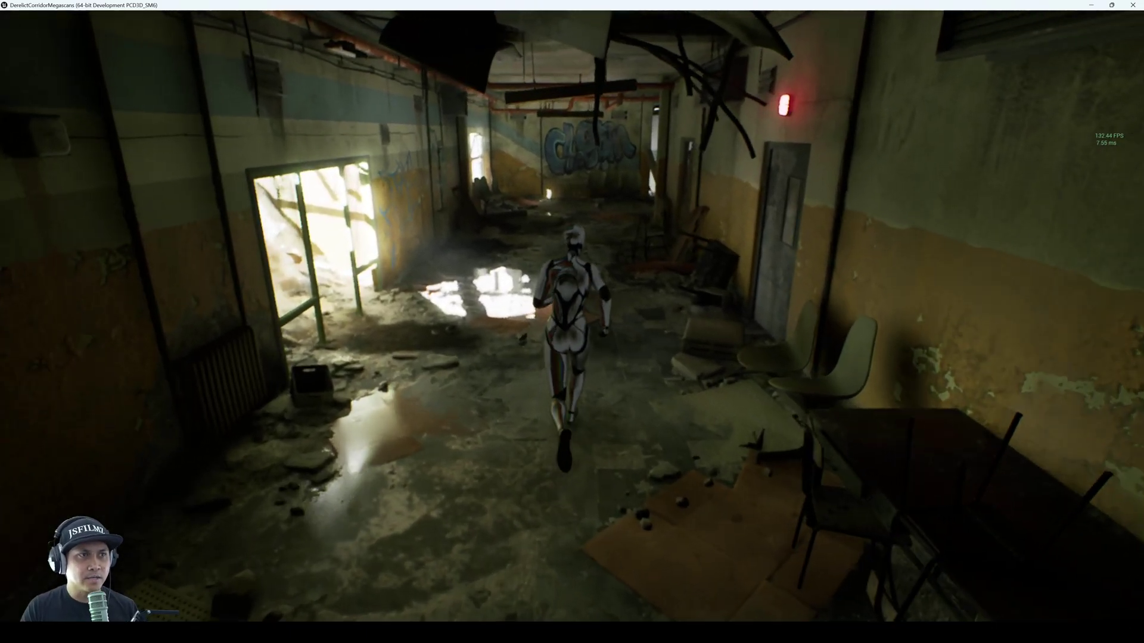